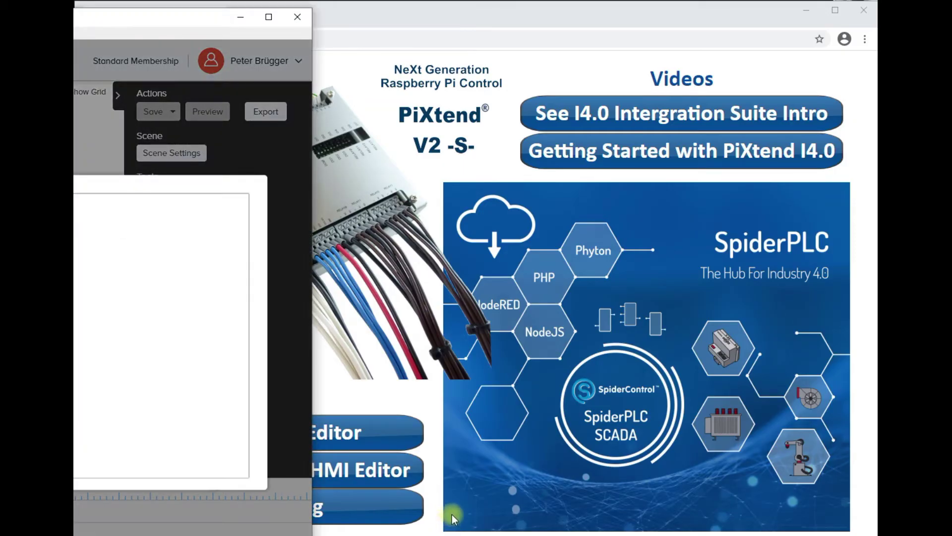
# Bring the browser showing the PiXtend start page to the front and reload the page.
pyautogui.click(435, 518)
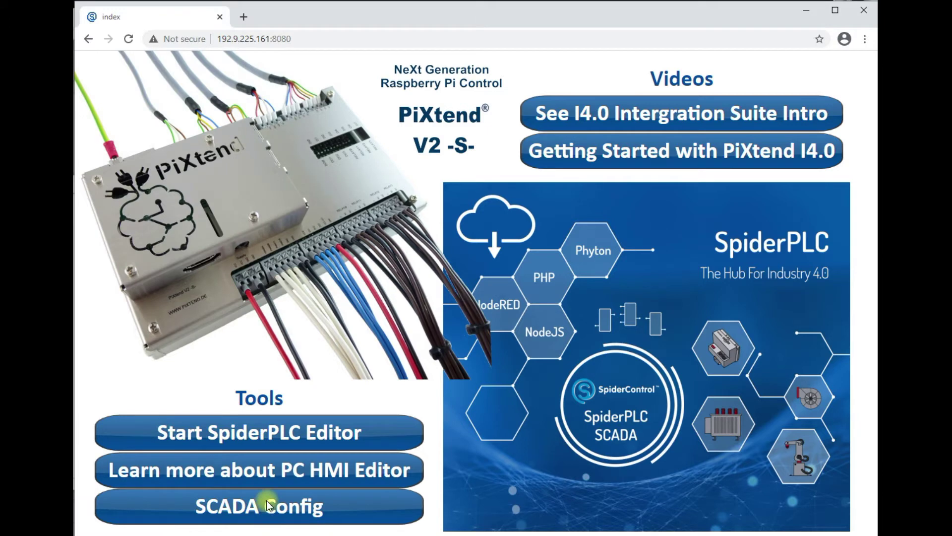
pyautogui.click(304, 39)
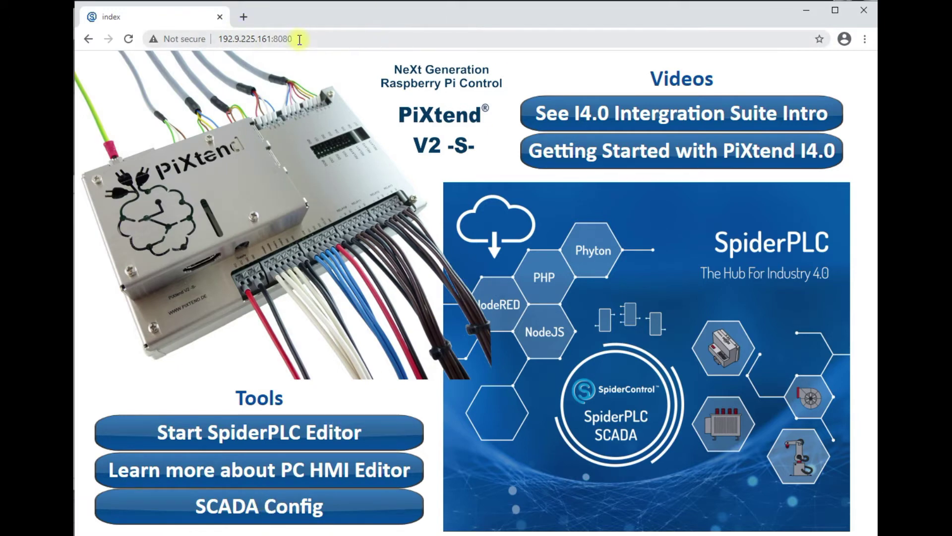
pyautogui.click(349, 40)
pyautogui.click(273, 40)
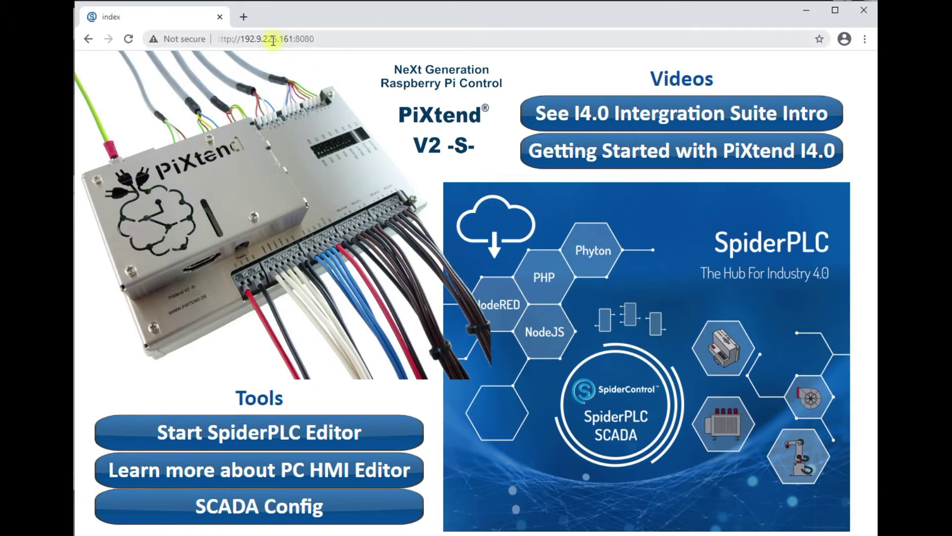
pyautogui.click(128, 39)
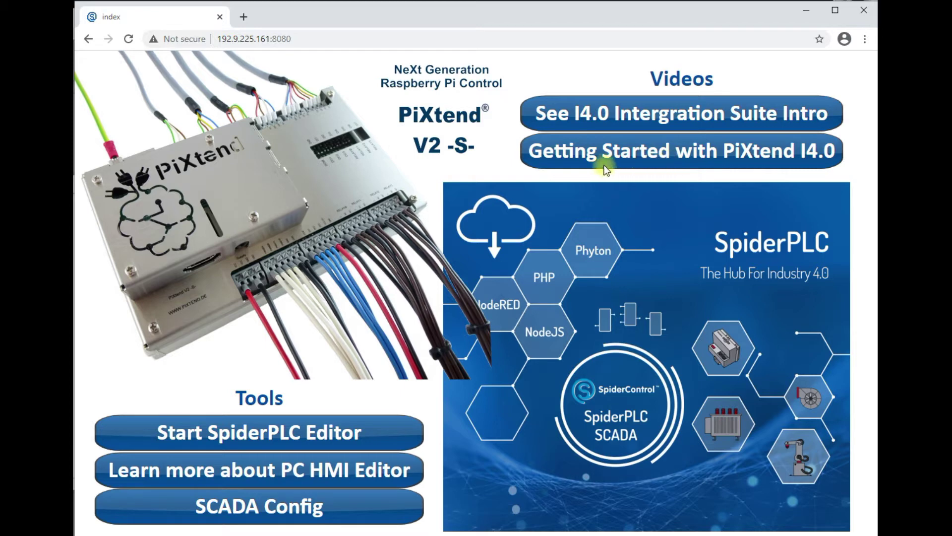
# Launch the SpiderPLC editor in a new tab and open the FBD editor for project fupla1.
pyautogui.click(308, 432)
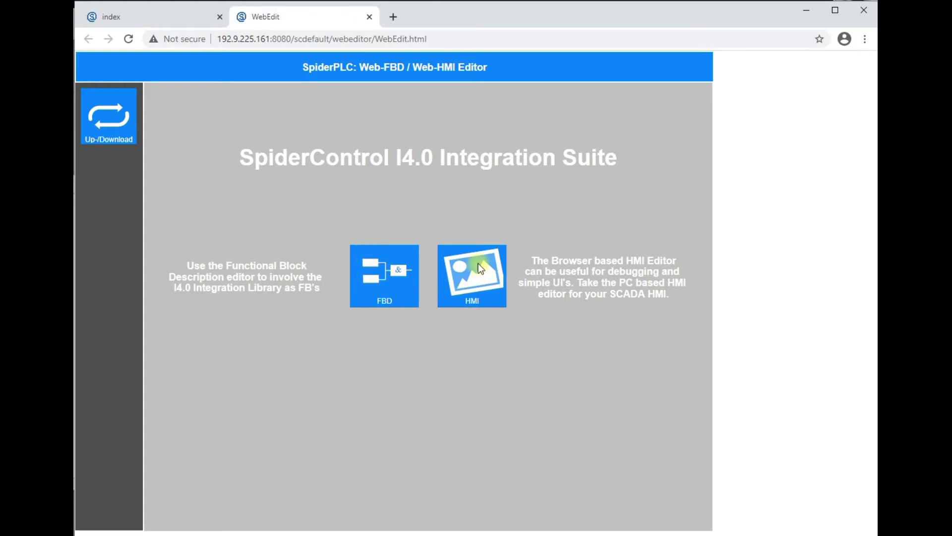
pyautogui.click(384, 275)
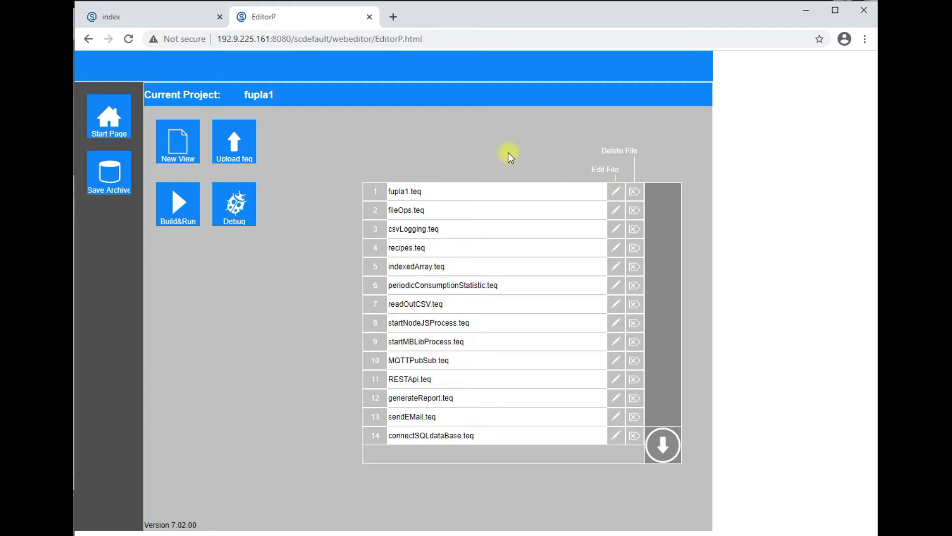
pyautogui.click(615, 192)
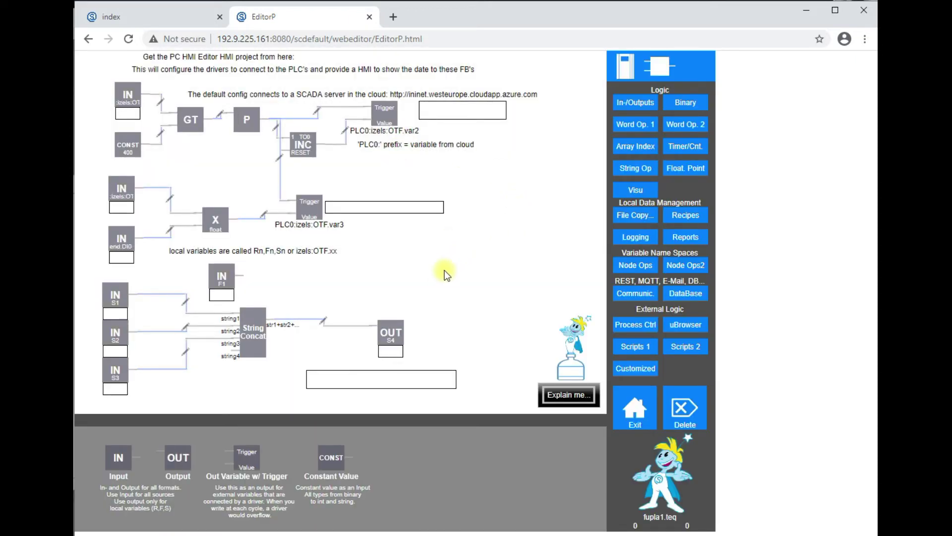
pyautogui.click(685, 102)
pyautogui.click(629, 124)
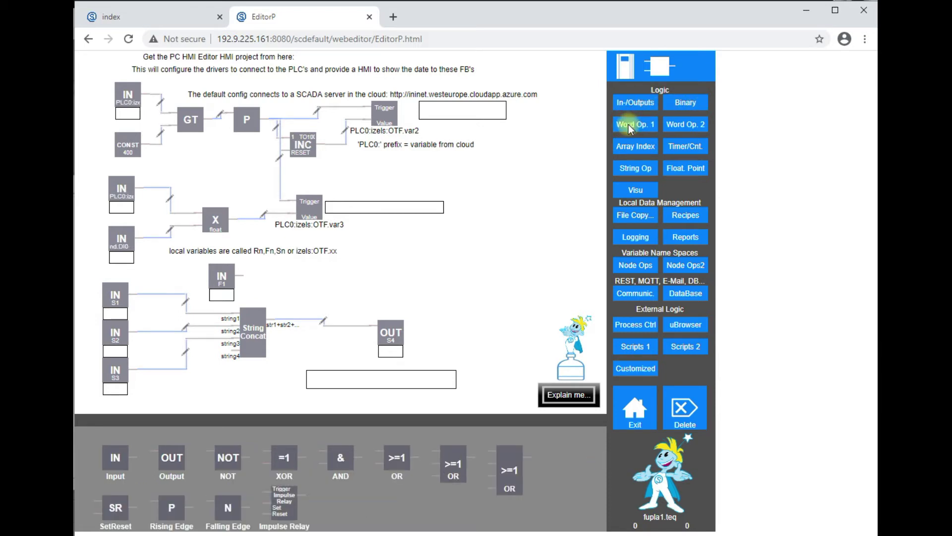
pyautogui.click(691, 127)
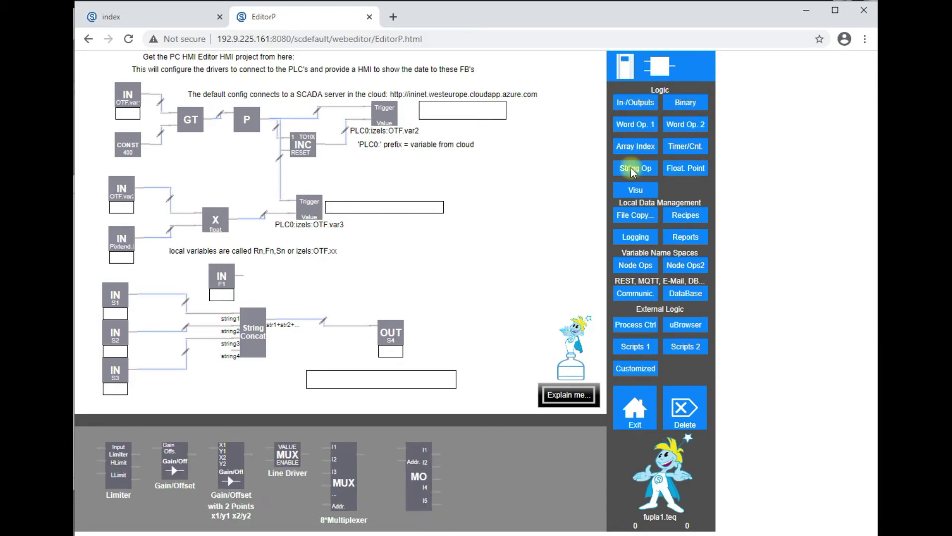
pyautogui.click(640, 146)
pyautogui.click(697, 151)
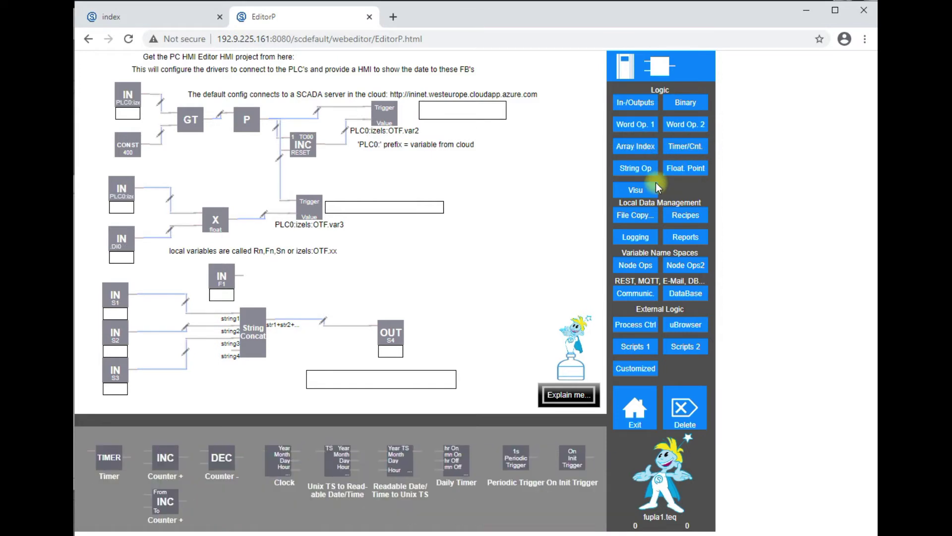
pyautogui.click(640, 172)
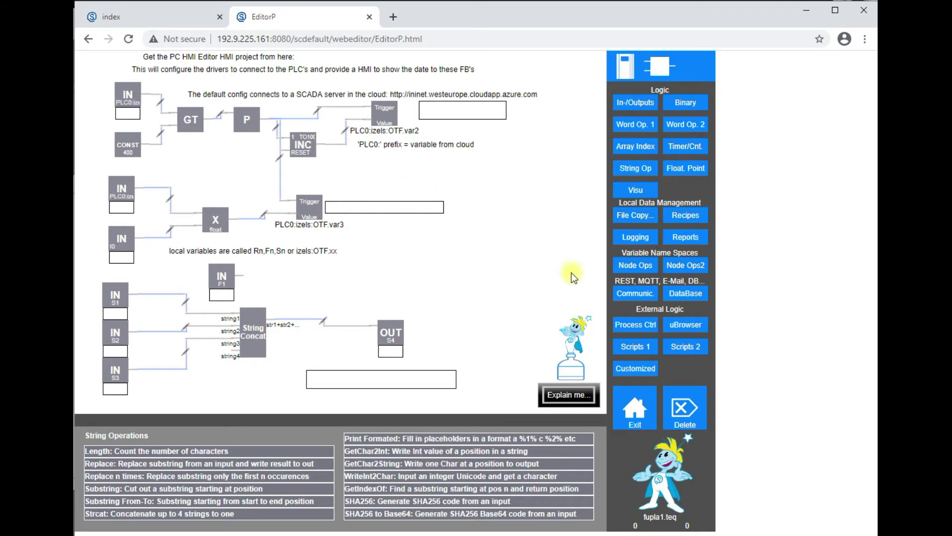
pyautogui.click(641, 406)
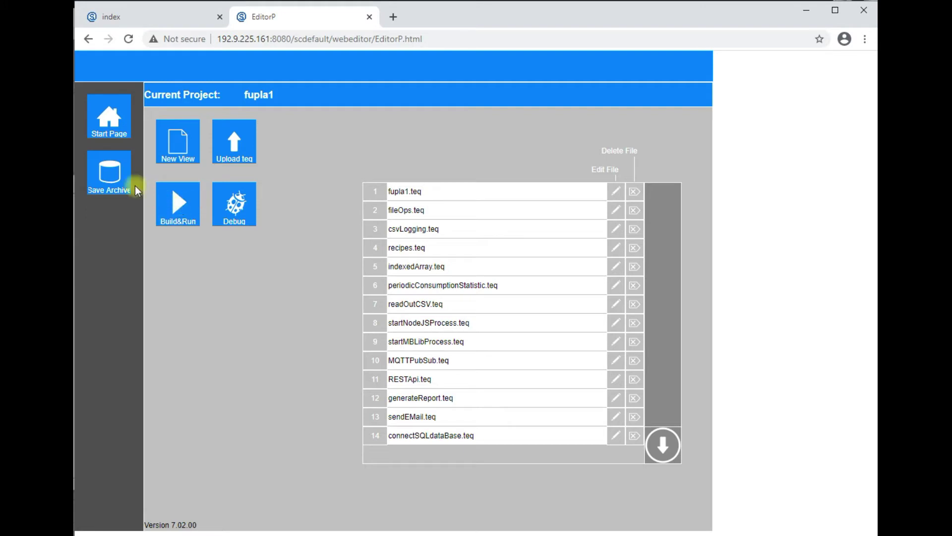
# Debug fupla1 and set string input S2 to 'uu' so the output reads HellouuWorld!
pyautogui.click(237, 213)
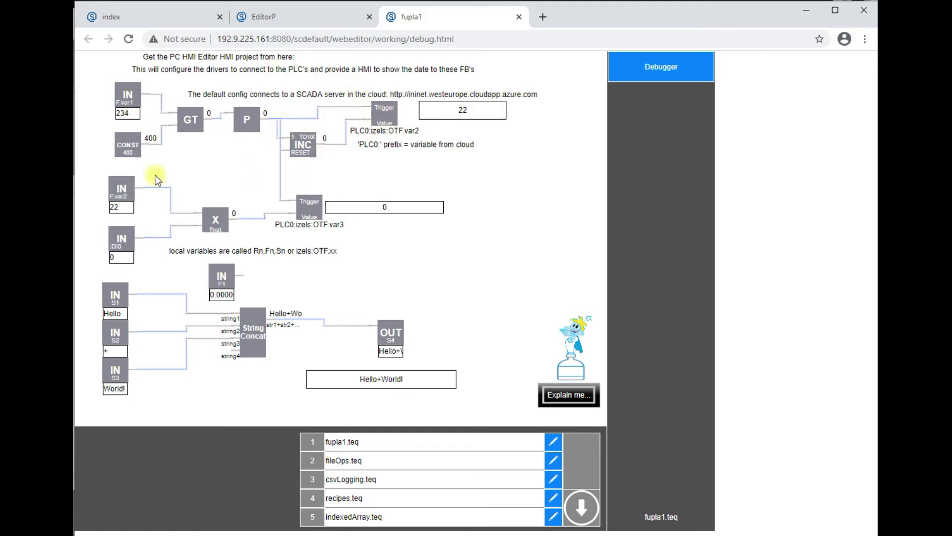
pyautogui.click(119, 352)
pyautogui.write('uu')
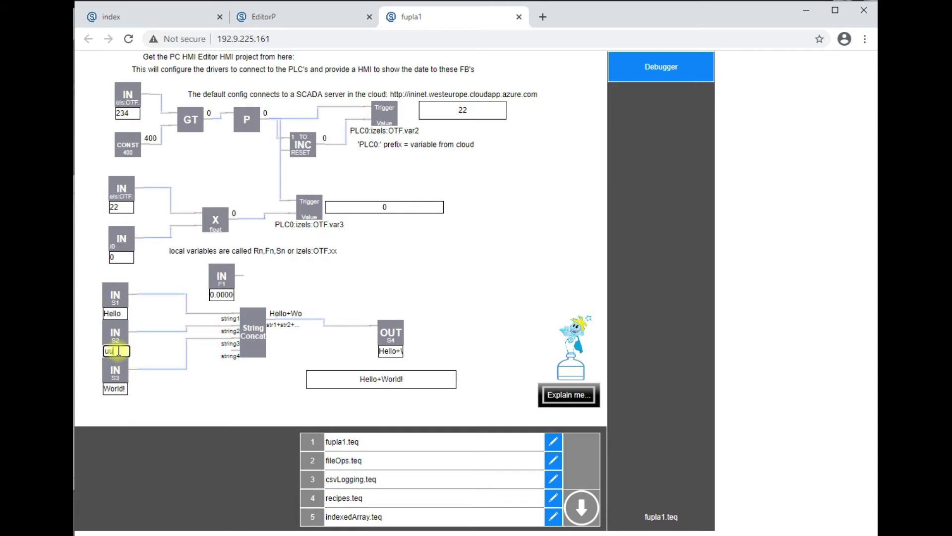
pyautogui.press('Return')
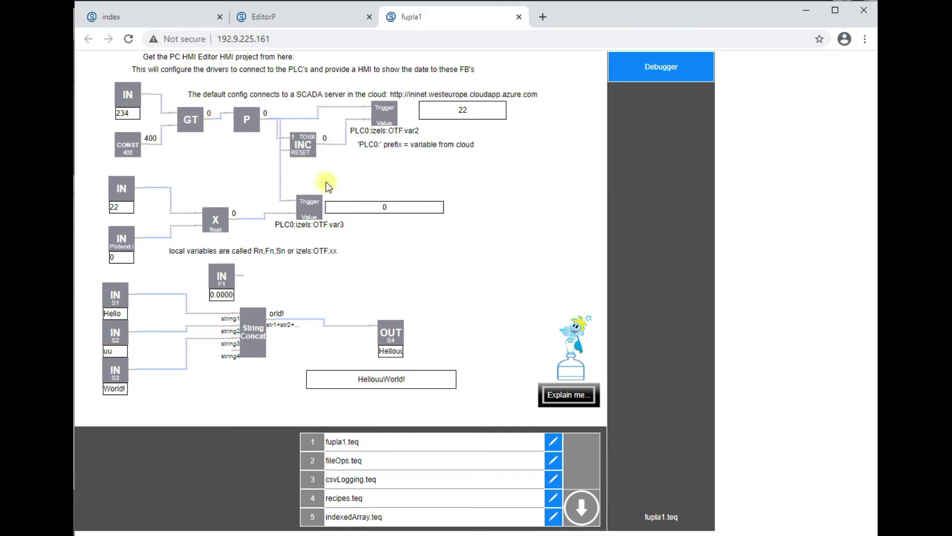
pyautogui.click(555, 460)
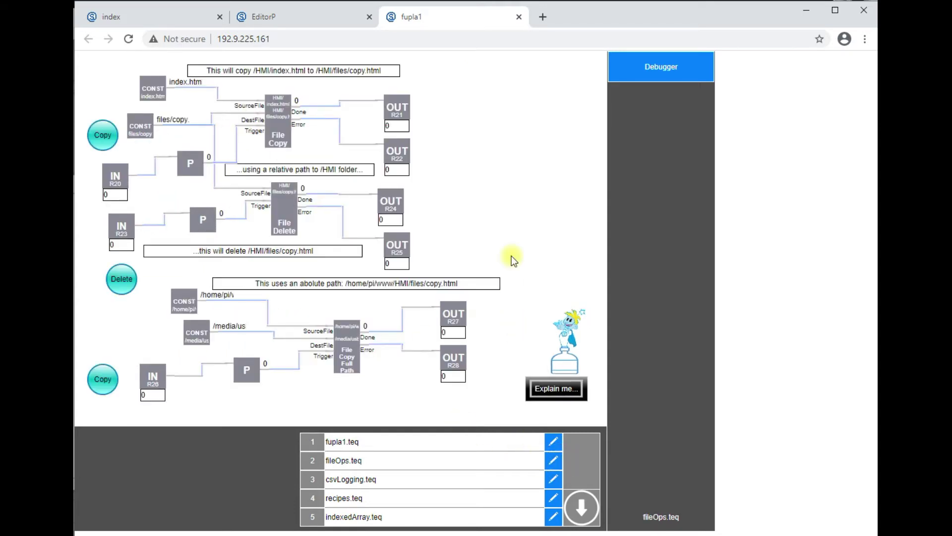
# In fileOps.teq, run the relative-path copy, the delete and the full-path copy until each reports Done.
pyautogui.click(103, 134)
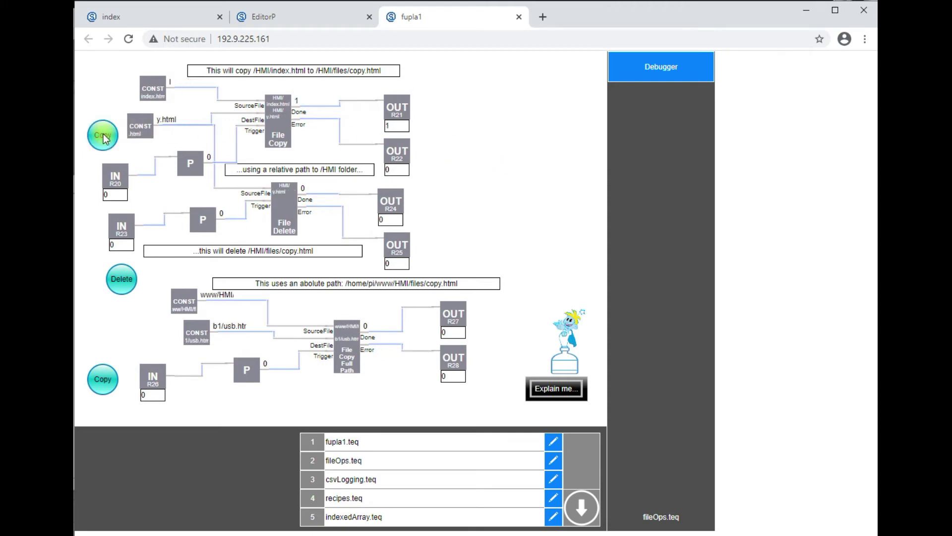
pyautogui.click(114, 276)
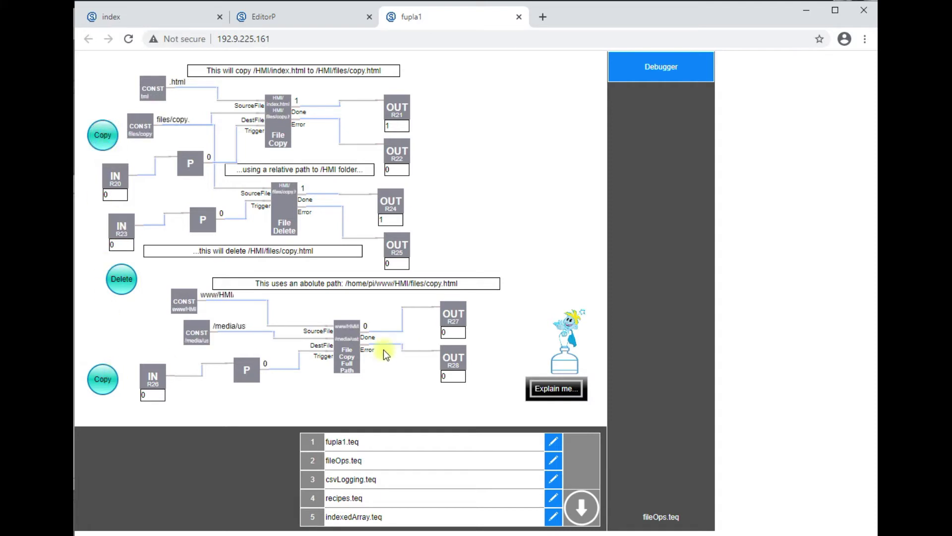
pyautogui.click(94, 376)
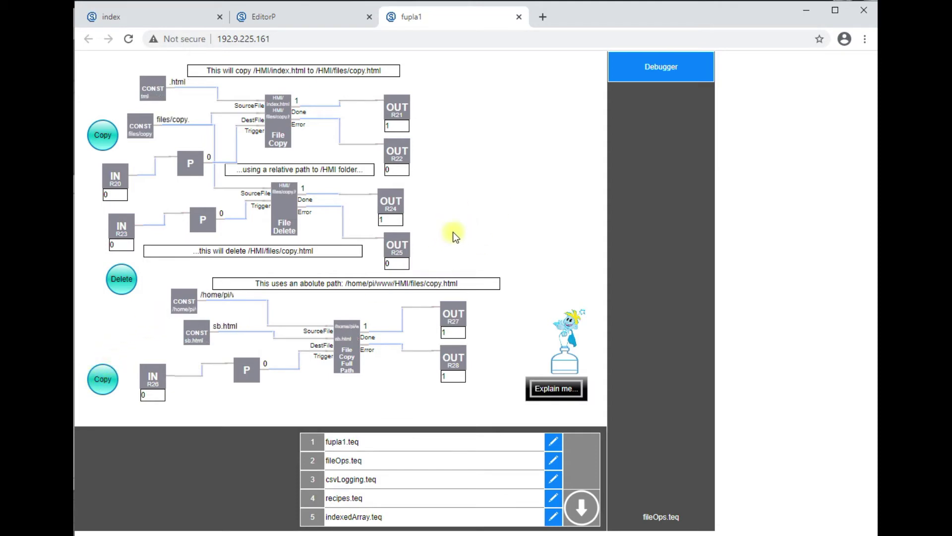
# Load csvLogging.teq, log the values so R44 becomes 1, and download myLog (3).csv.
pyautogui.click(522, 478)
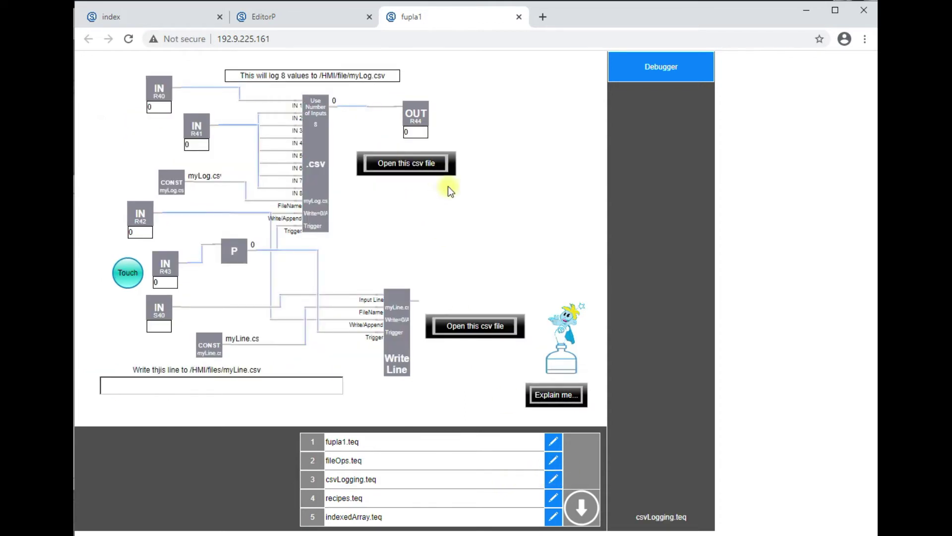
pyautogui.click(126, 274)
pyautogui.click(437, 166)
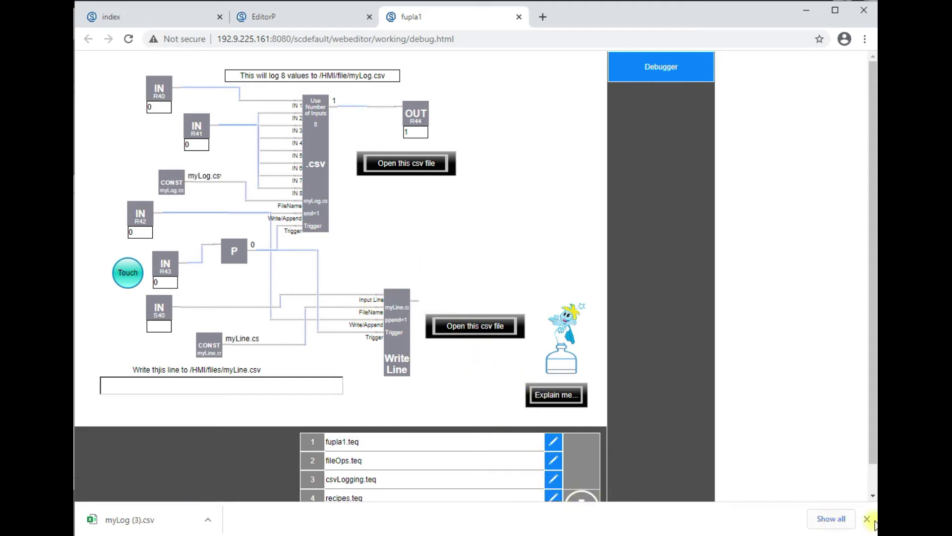
pyautogui.click(590, 505)
# Browse the example list, viewing recipes.teq, indexedArray.teq and then periodicConsumptionStatistic.teq in the debugger.
pyautogui.click(589, 505)
pyautogui.click(589, 505)
pyautogui.click(590, 505)
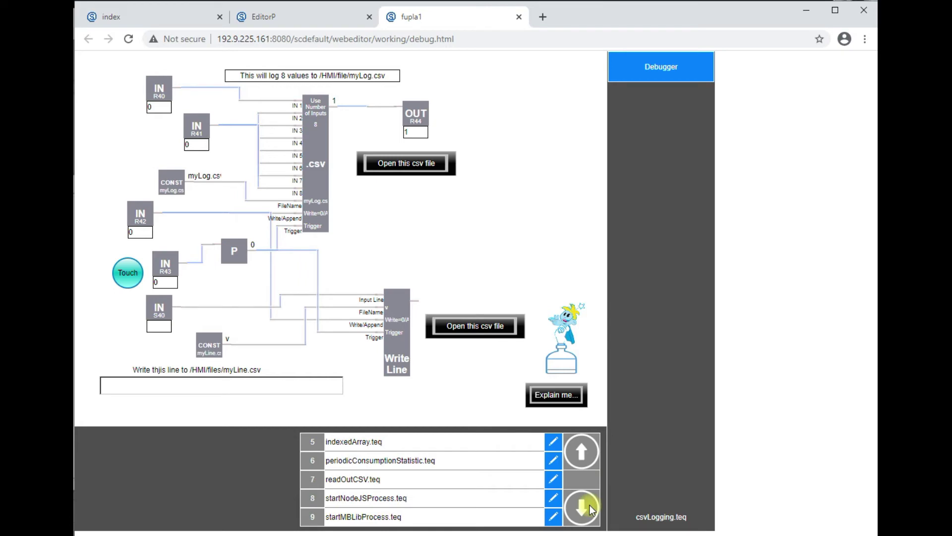
pyautogui.click(588, 448)
pyautogui.click(553, 460)
pyautogui.click(580, 445)
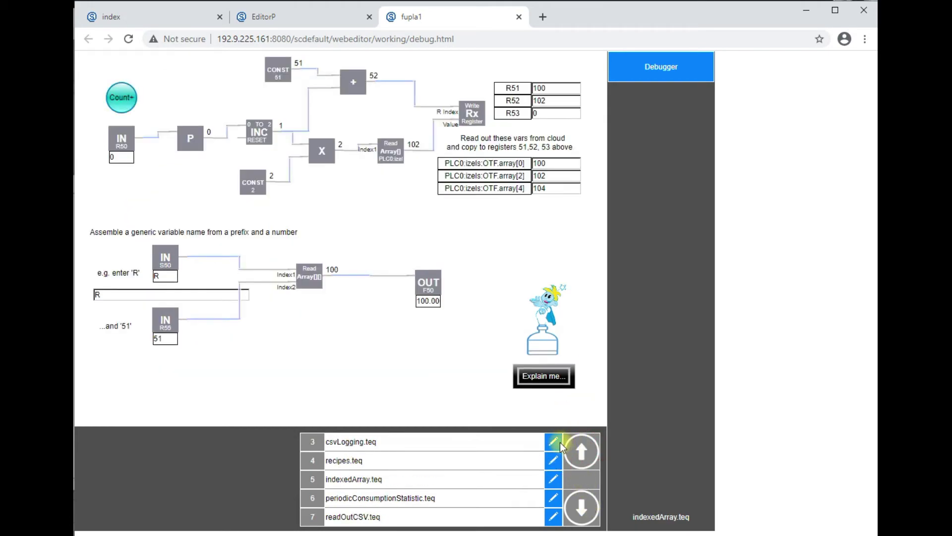
pyautogui.click(552, 440)
pyautogui.click(555, 461)
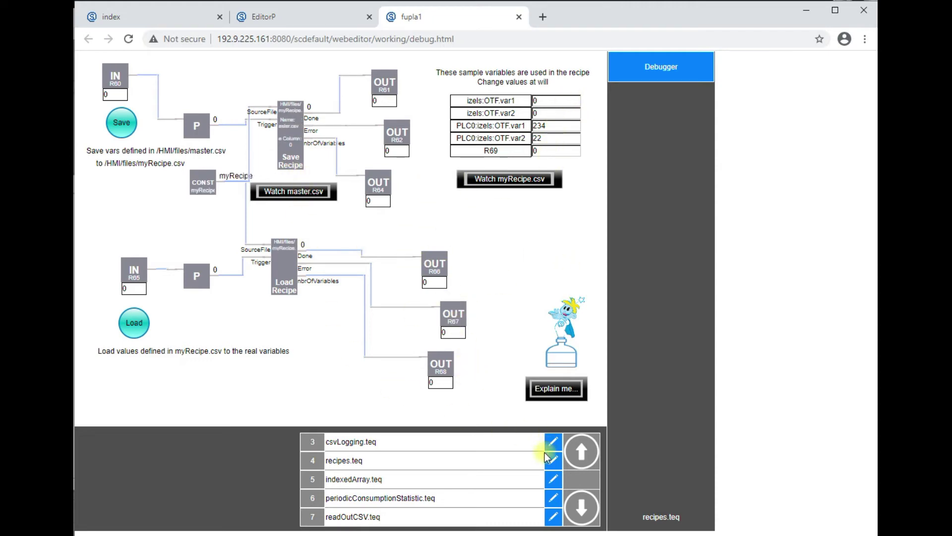
pyautogui.click(552, 478)
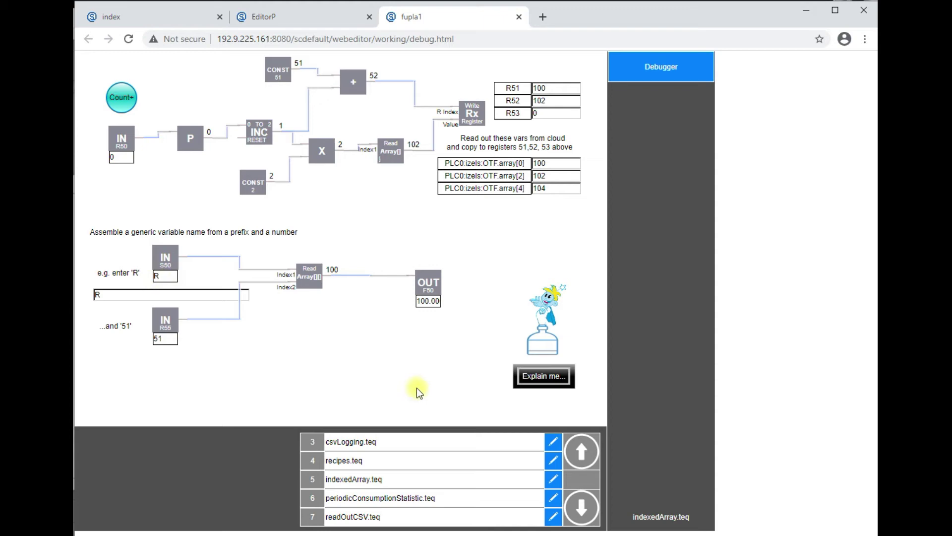
pyautogui.click(554, 497)
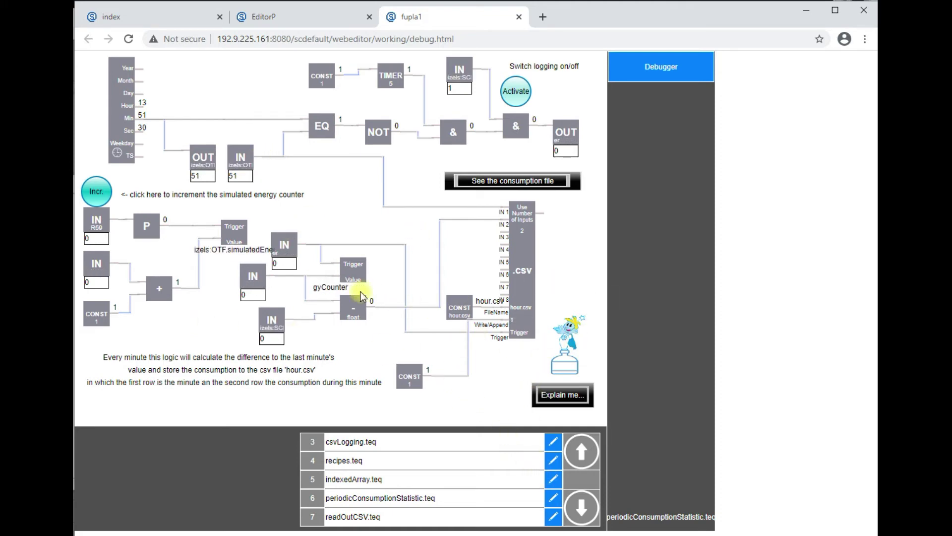
# Open readOutCSV.teq and inspect the 2day.csv values loaded into the 2D array table.
pyautogui.click(589, 509)
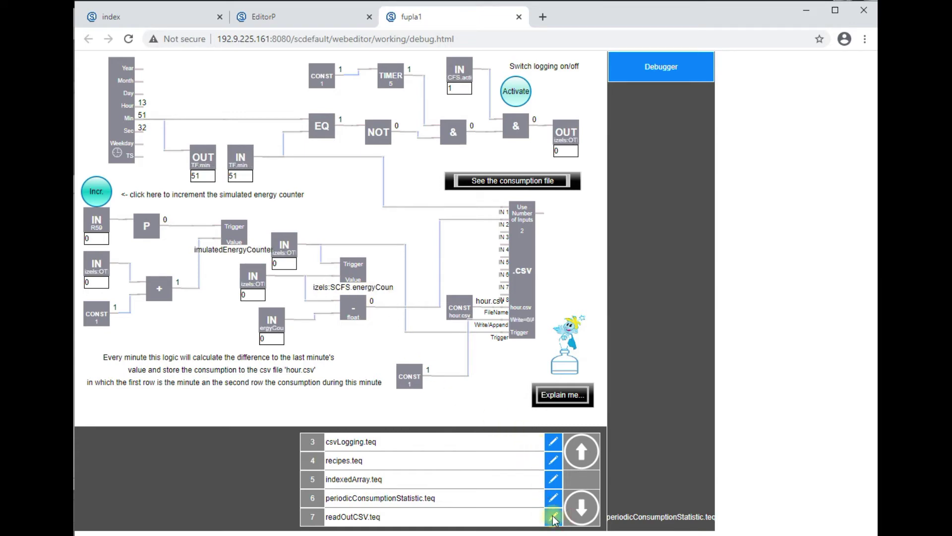
pyautogui.click(591, 510)
pyautogui.click(591, 510)
pyautogui.click(590, 510)
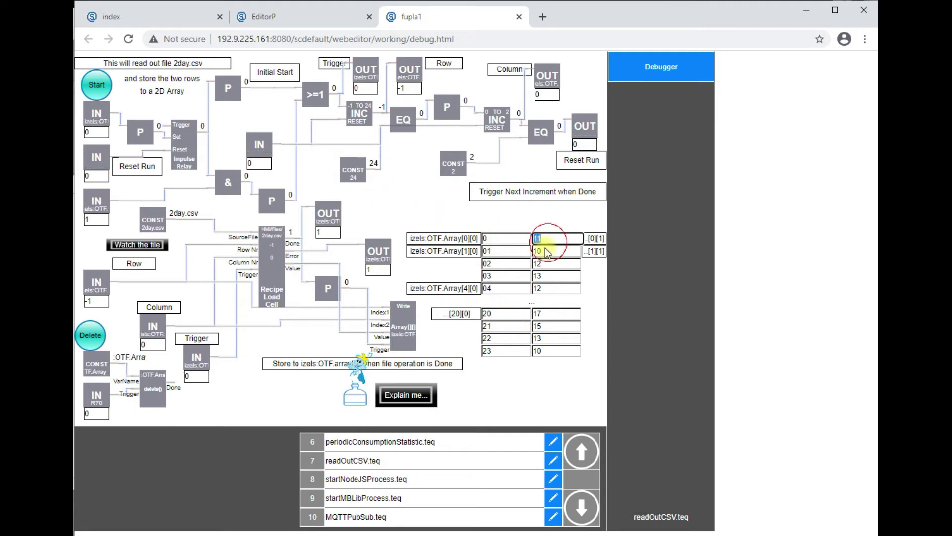
pyautogui.doubleClick(528, 252)
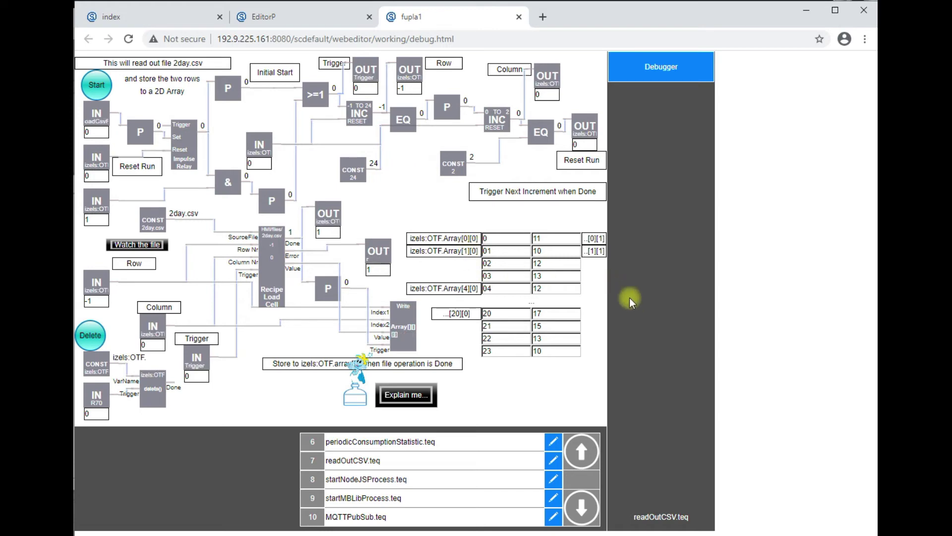
# In startNodeJSProcess.teq, multiply 67 by 55 so the Node and Python blocks output 3685.
pyautogui.click(552, 479)
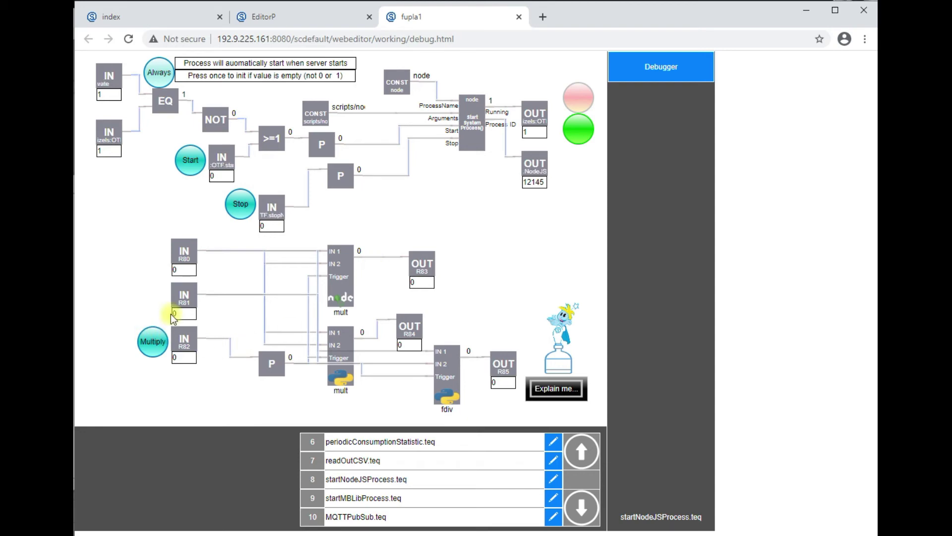
pyautogui.click(186, 269)
pyautogui.write('67')
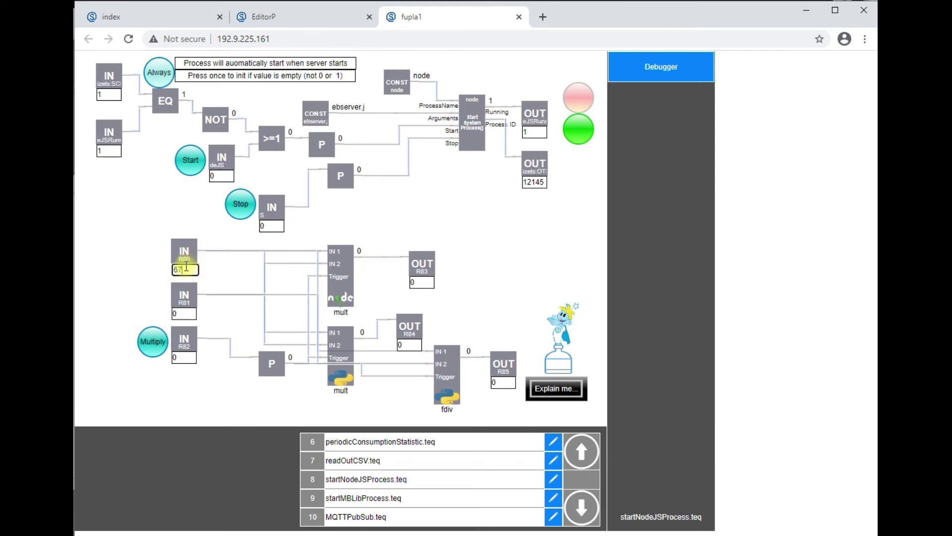
pyautogui.click(184, 313)
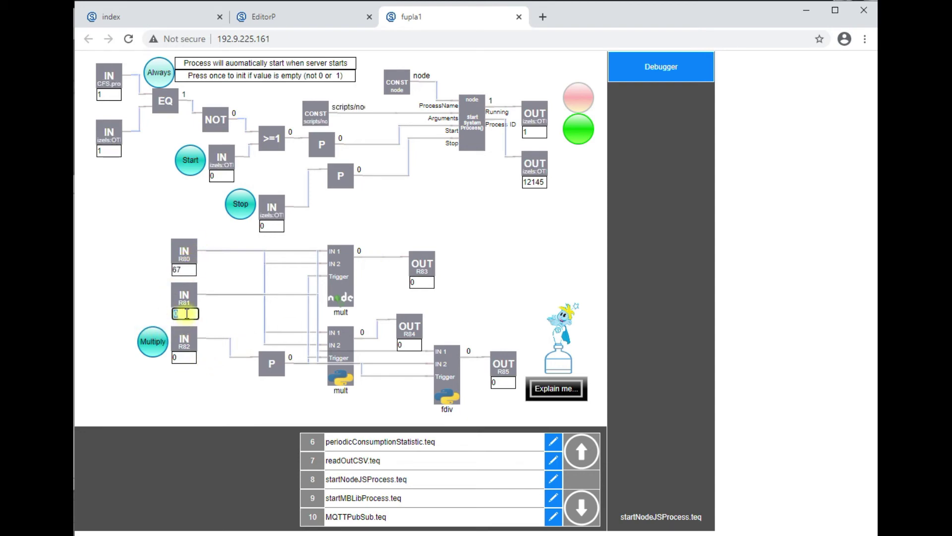
pyautogui.click(154, 342)
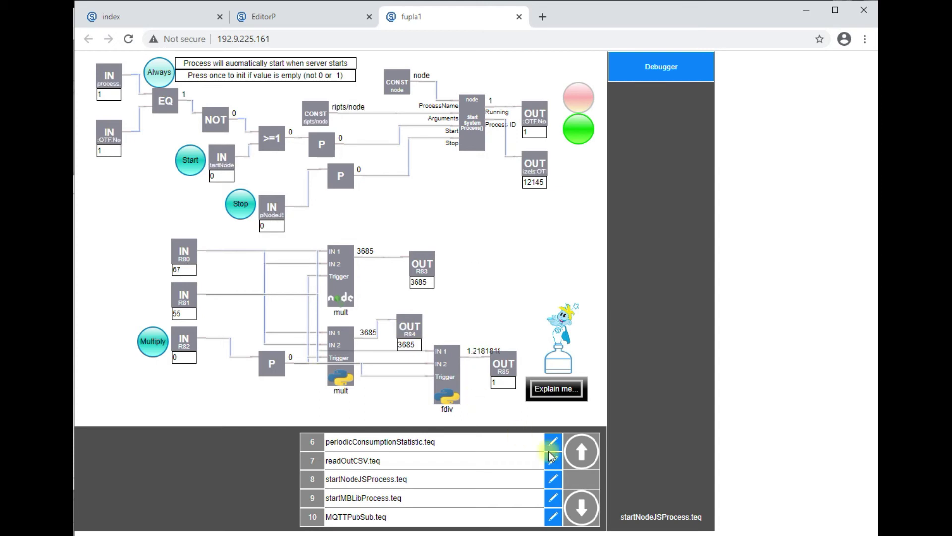
# In startMBLibProcess.teq, ping the test address so the done counter reaches 1.
pyautogui.click(553, 497)
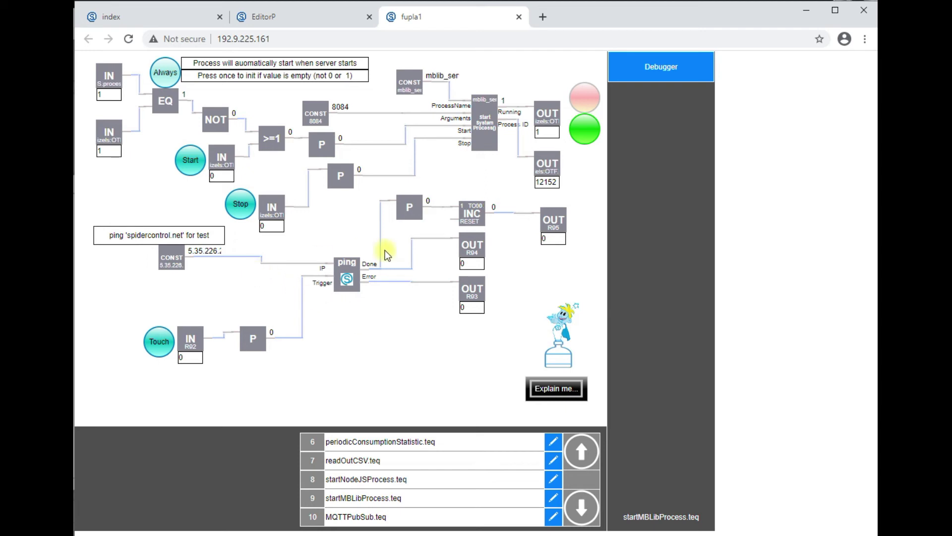
pyautogui.click(160, 351)
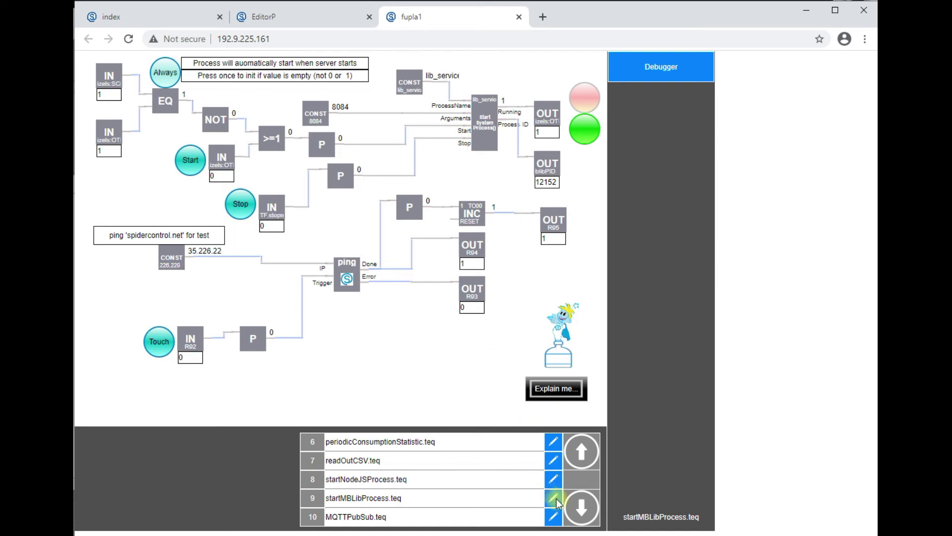
pyautogui.click(578, 506)
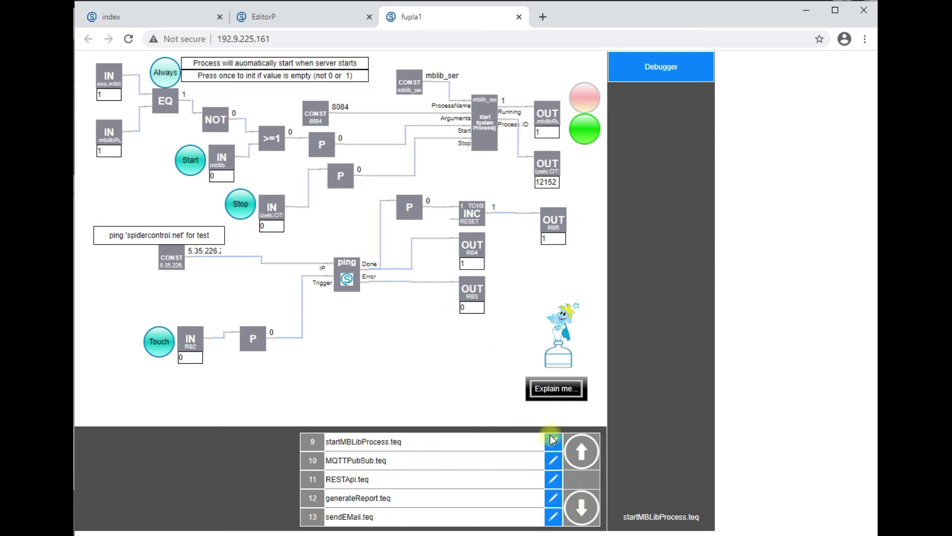
pyautogui.click(553, 460)
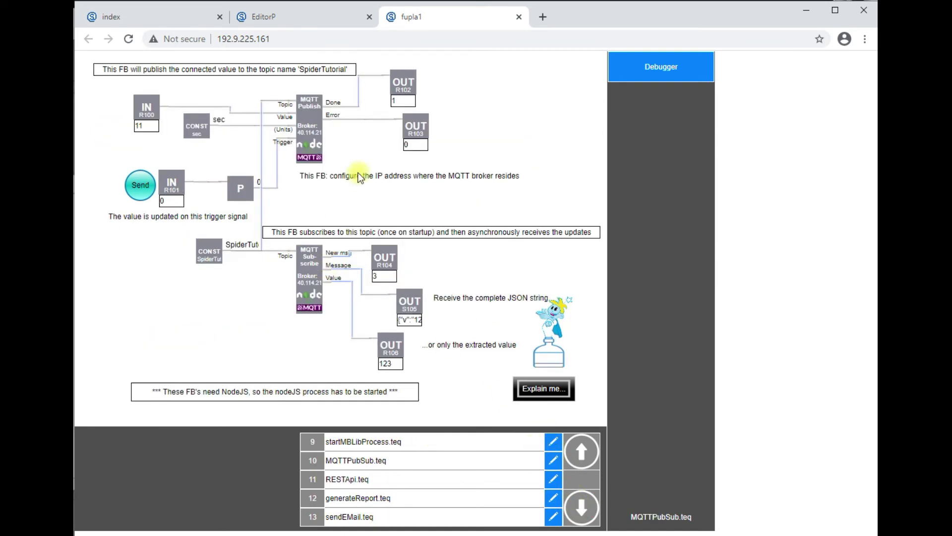
# Publish the MQTT value, then fetch the four REST people entries in RESTApi.teq and delete them.
pyautogui.click(145, 186)
pyautogui.click(551, 480)
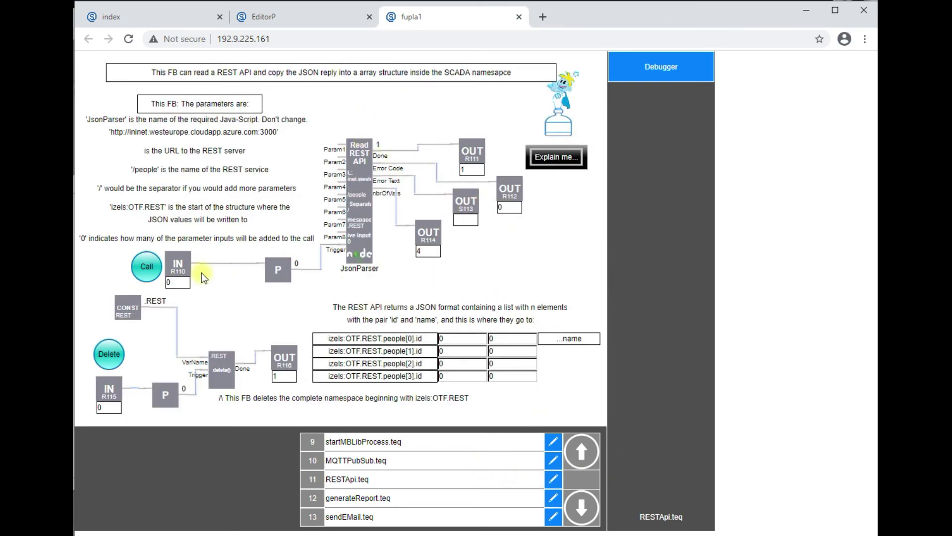
pyautogui.click(147, 272)
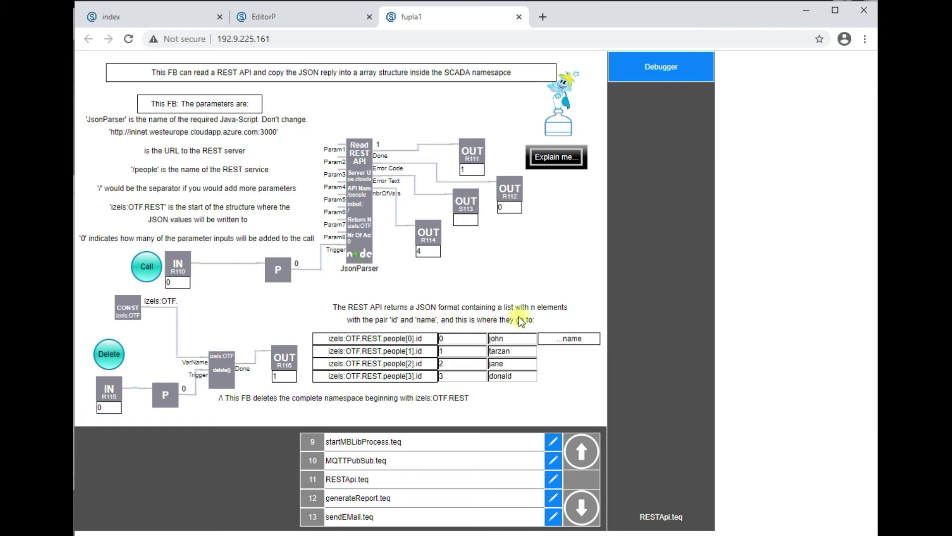
pyautogui.click(108, 353)
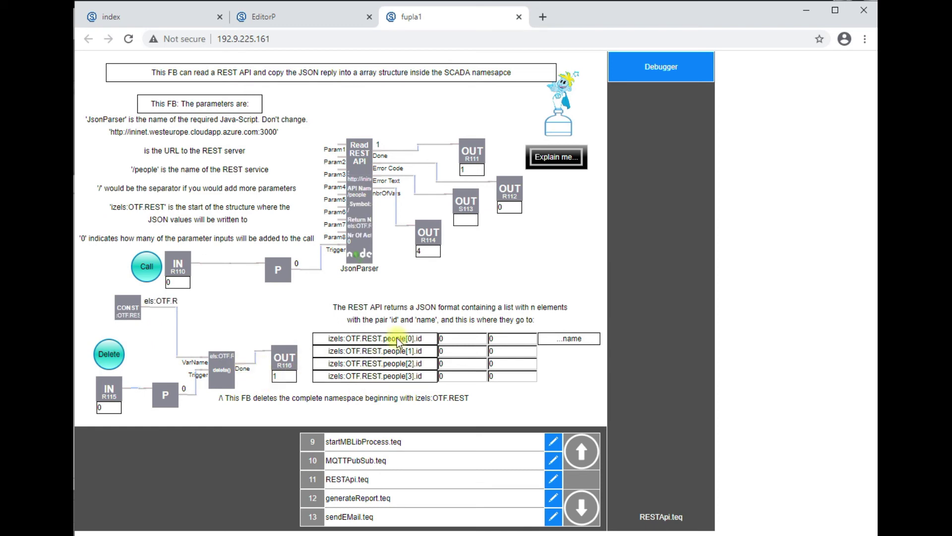
pyautogui.click(582, 505)
pyautogui.click(578, 501)
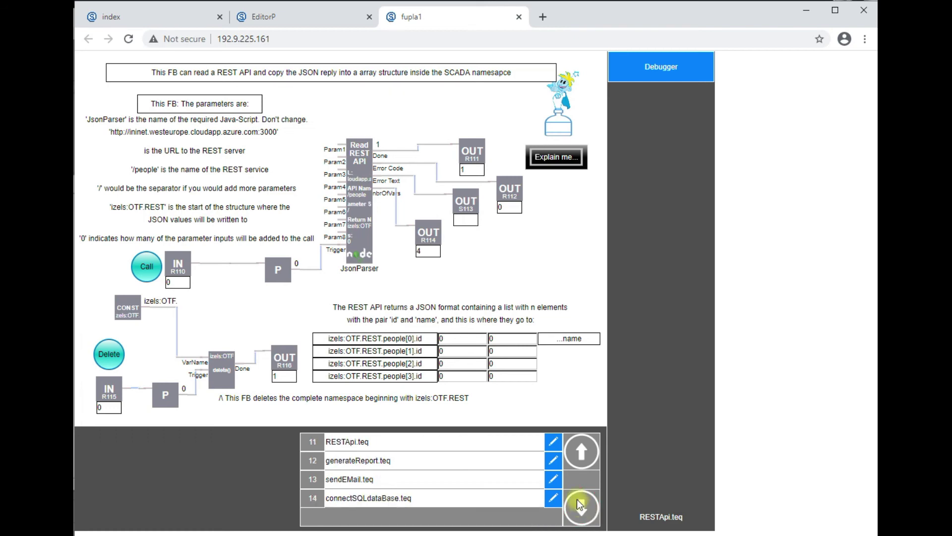
# Load generateReport.teq in the debugger and view its source HMI page in the HMI editor.
pyautogui.click(555, 465)
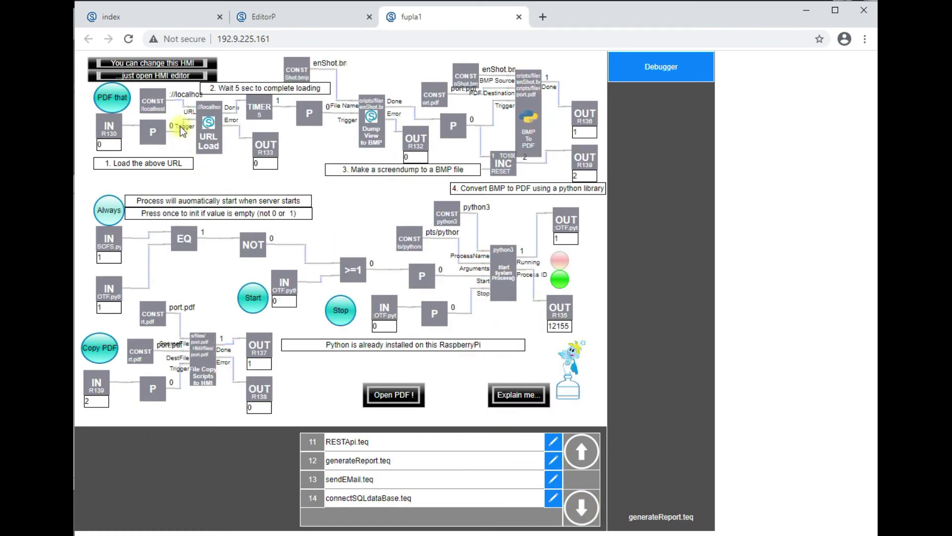
pyautogui.click(179, 65)
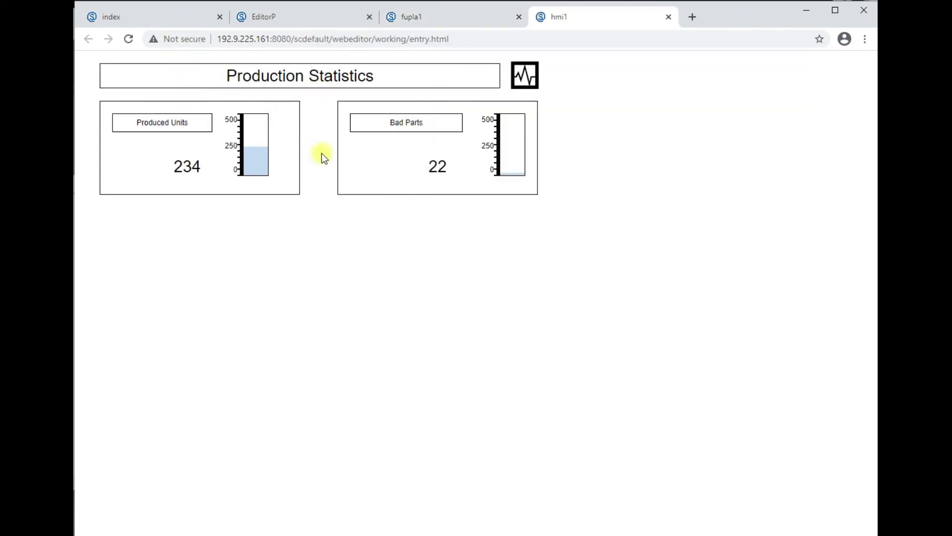
pyautogui.click(669, 18)
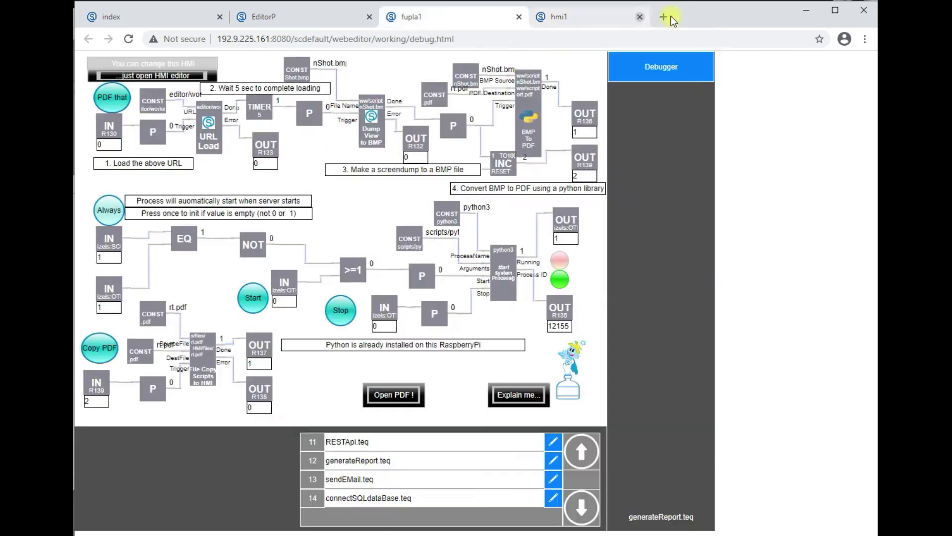
pyautogui.click(838, 9)
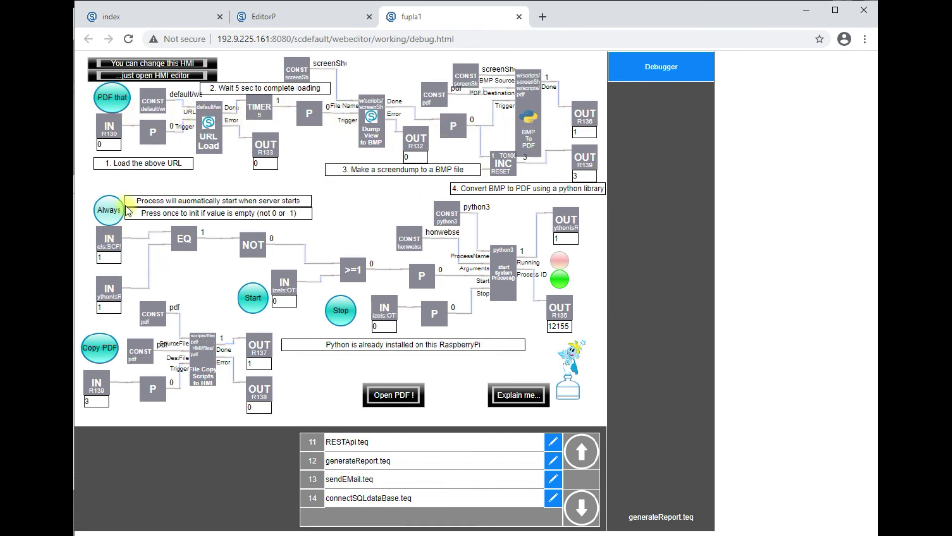
# Copy the generated myReport.pdf to the HMI and preview its Production Statistics.
pyautogui.click(96, 349)
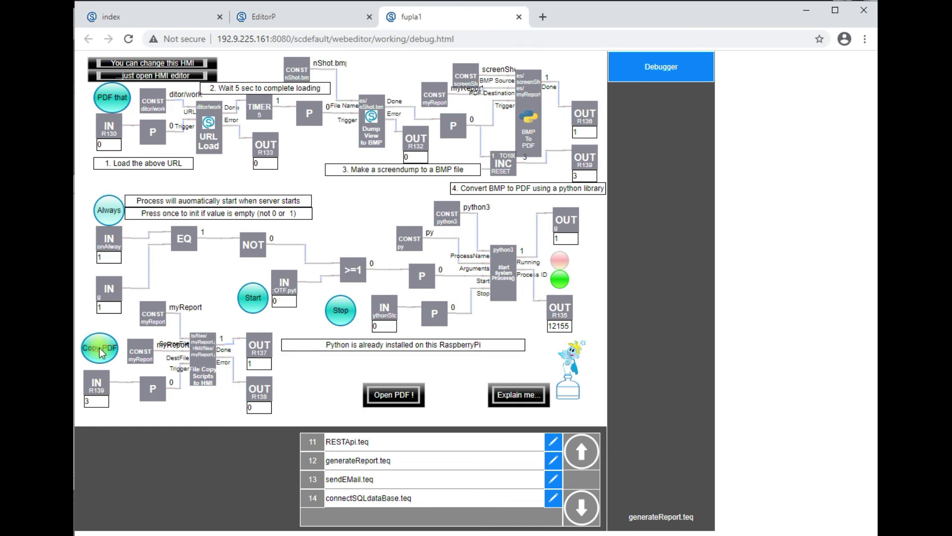
pyautogui.click(393, 394)
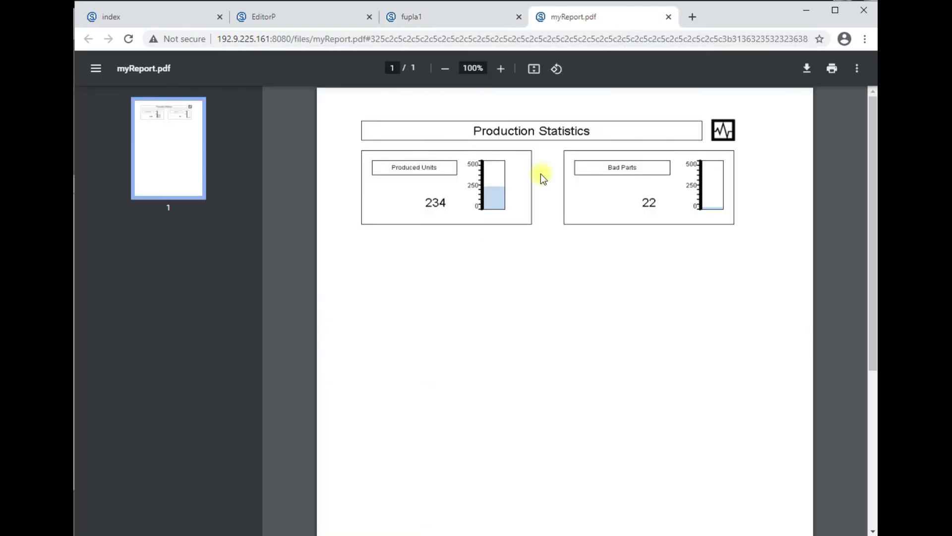
pyautogui.click(668, 18)
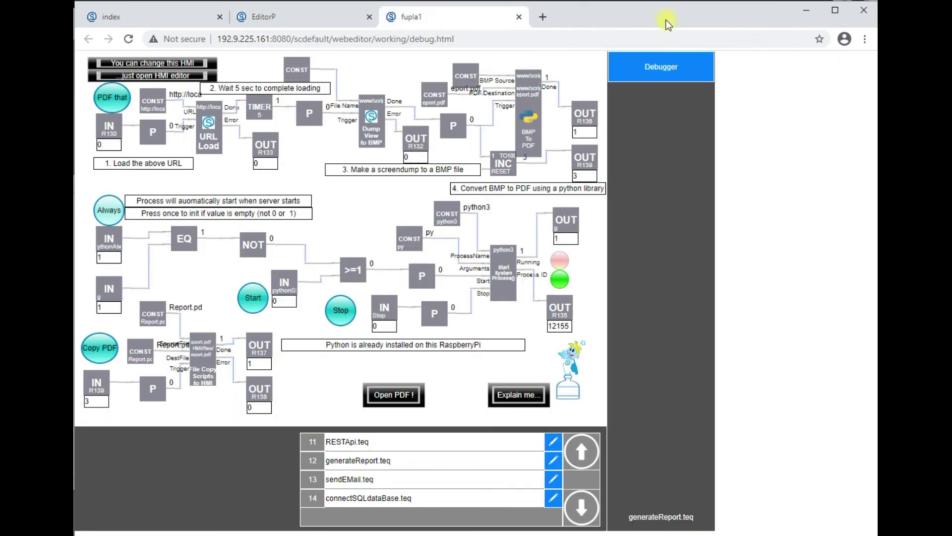
# Load sendEMail.teq, whose send-email block builds a Bad Parts message from value 22.
pyautogui.click(554, 481)
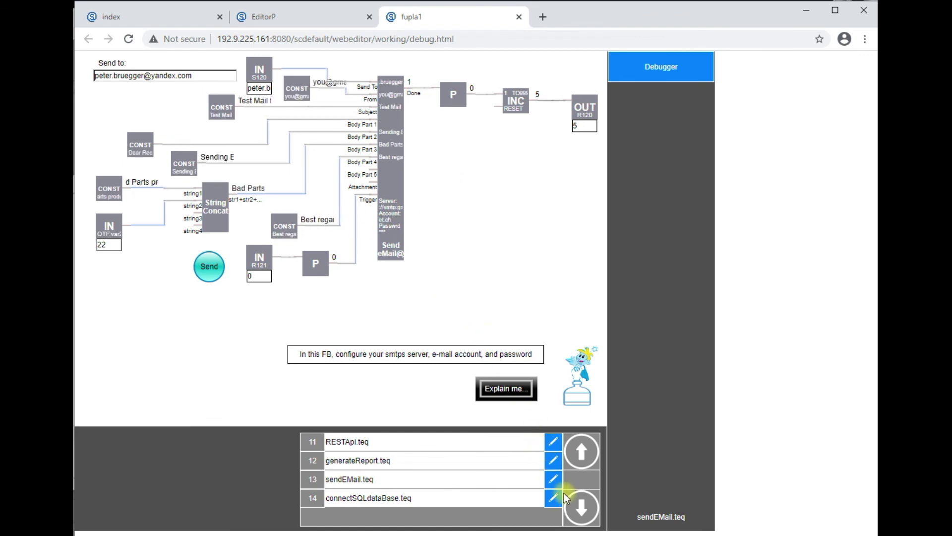
# Load connectSQLdataBase.teq and inspect its SQL query script with the MySQL read and write blocks.
pyautogui.click(552, 497)
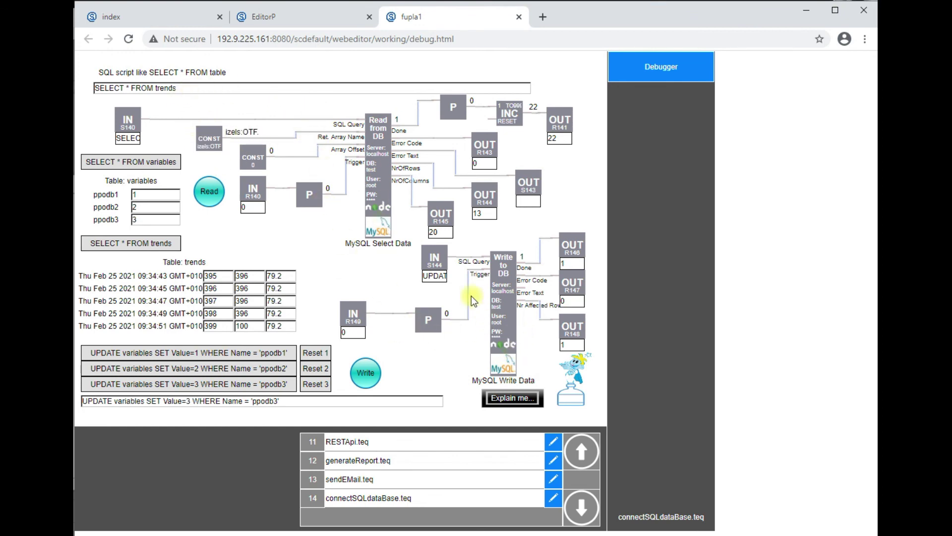
pyautogui.click(238, 91)
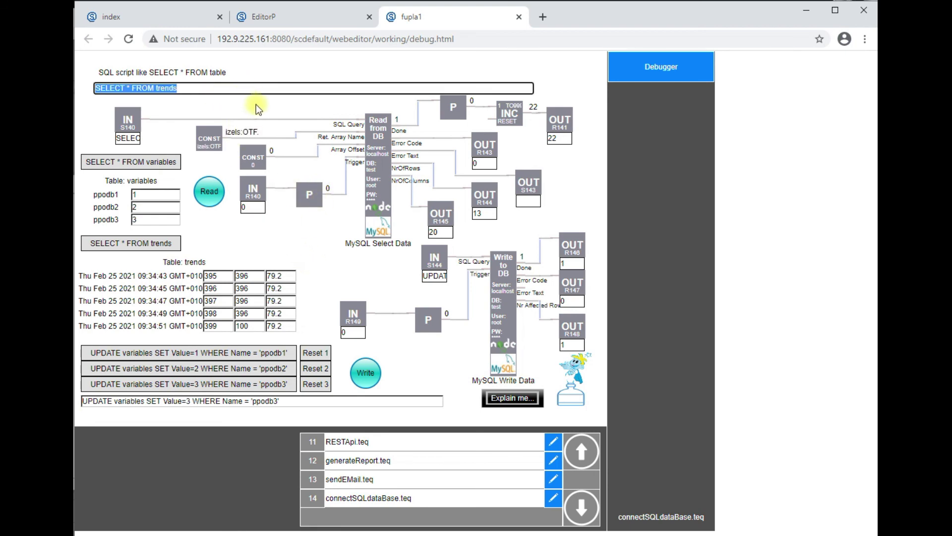
pyautogui.click(467, 409)
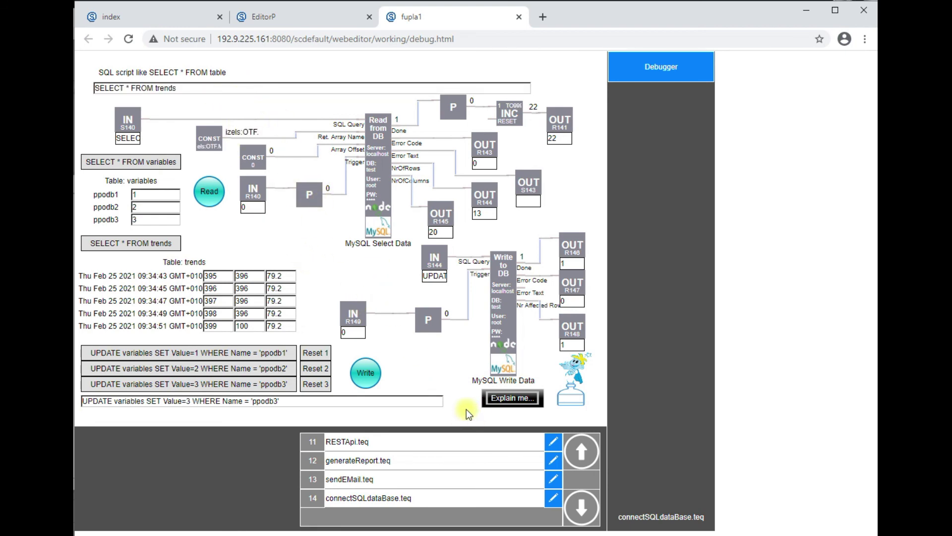